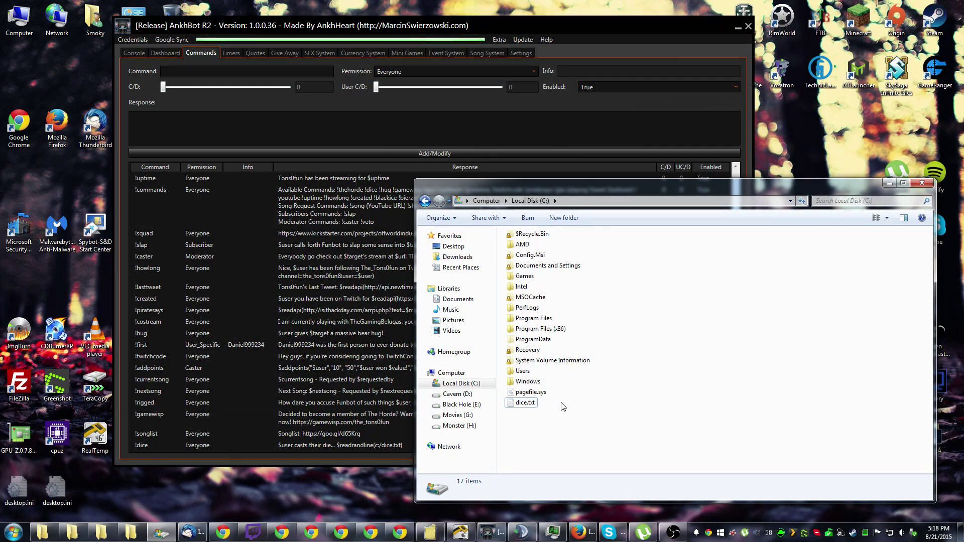
Create a new text document named roulette.txt in the root of Local Disk (C:).
{"action": "right_click", "coordinate": [596, 391]}
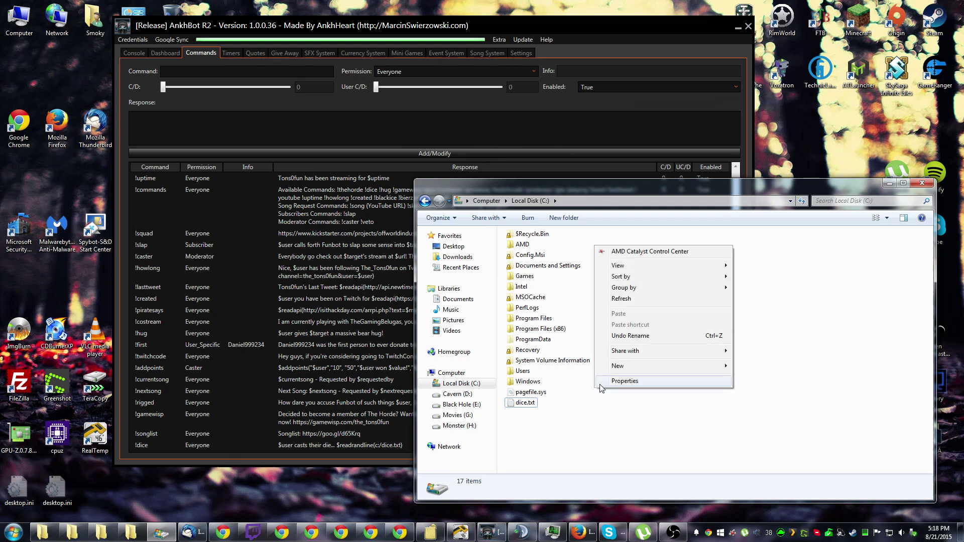
{"action": "mouse_move", "coordinate": [652, 366]}
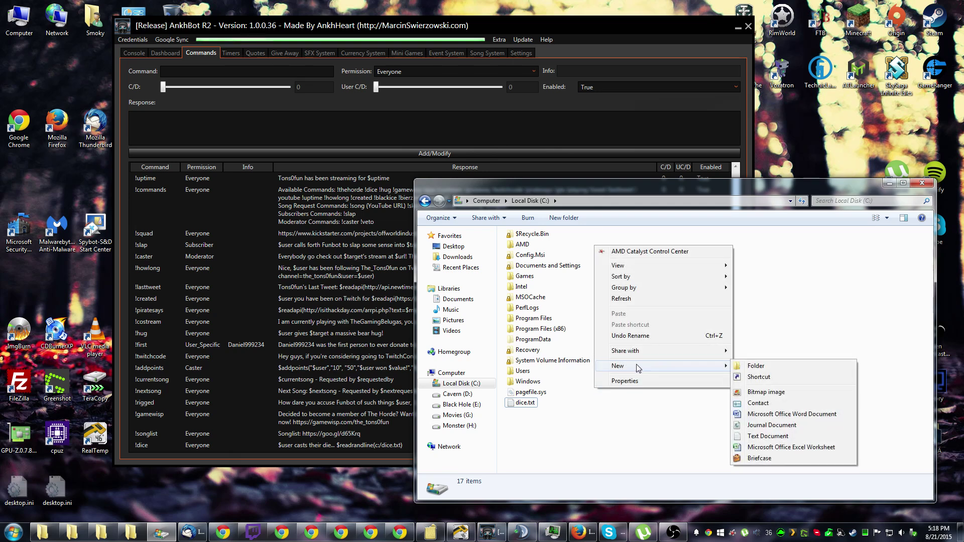
{"action": "left_click", "coordinate": [762, 436]}
{"action": "type", "text": "roiu.txt"}
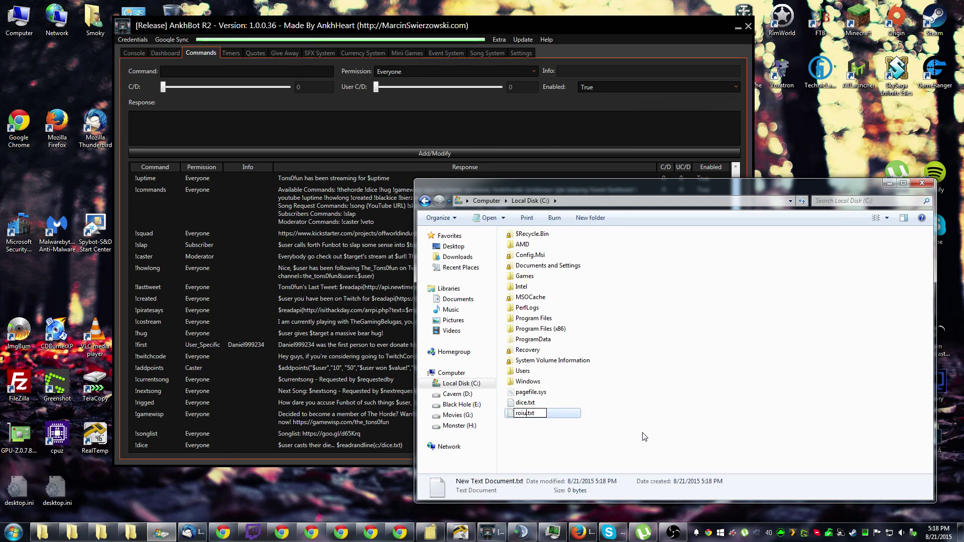
{"action": "key", "text": "BackSpace"}
{"action": "key", "text": "BackSpace"}
{"action": "type", "text": "ulette"}
{"action": "key", "text": "Return"}
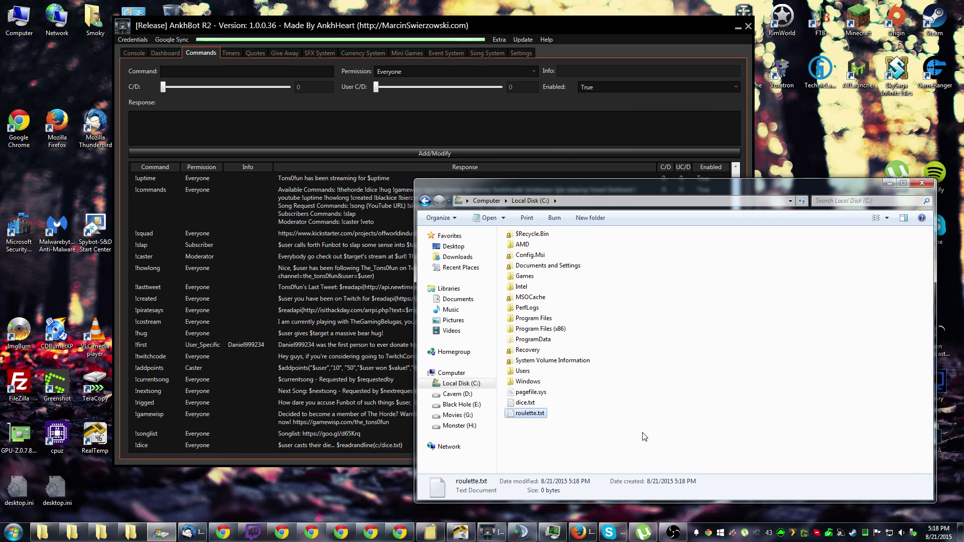
Open dice.txt and examine its list of $addpoints and $removepoints lines, including the gain message in the first line.
{"action": "double_click", "coordinate": [524, 402]}
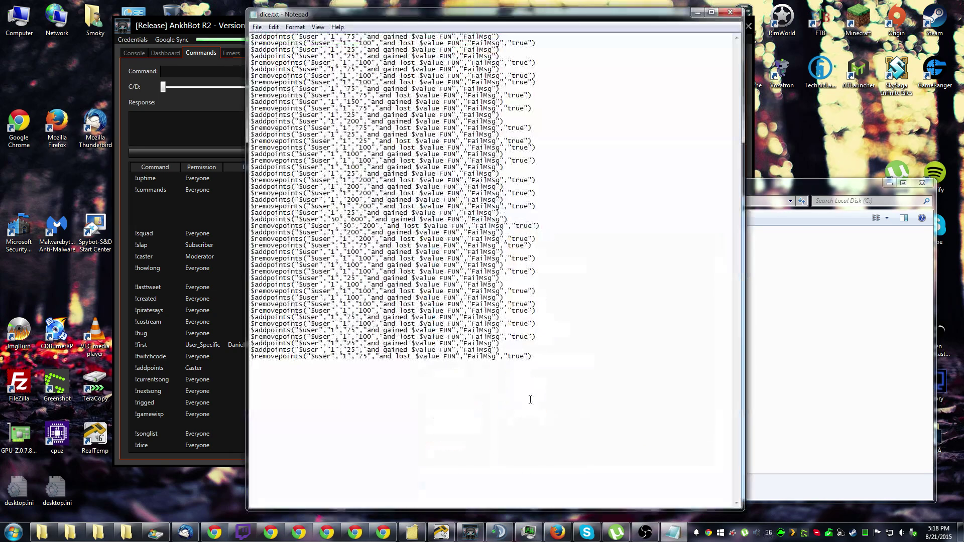
{"action": "left_click_drag", "start_coordinate": [557, 368], "coordinate": [251, 35]}
{"action": "left_click", "coordinate": [561, 136]}
{"action": "left_click_drag", "start_coordinate": [364, 36], "coordinate": [494, 36]}
{"action": "left_click", "coordinate": [497, 36]}
{"action": "left_click_drag", "start_coordinate": [576, 365], "coordinate": [251, 36]}
{"action": "left_click", "coordinate": [577, 146]}
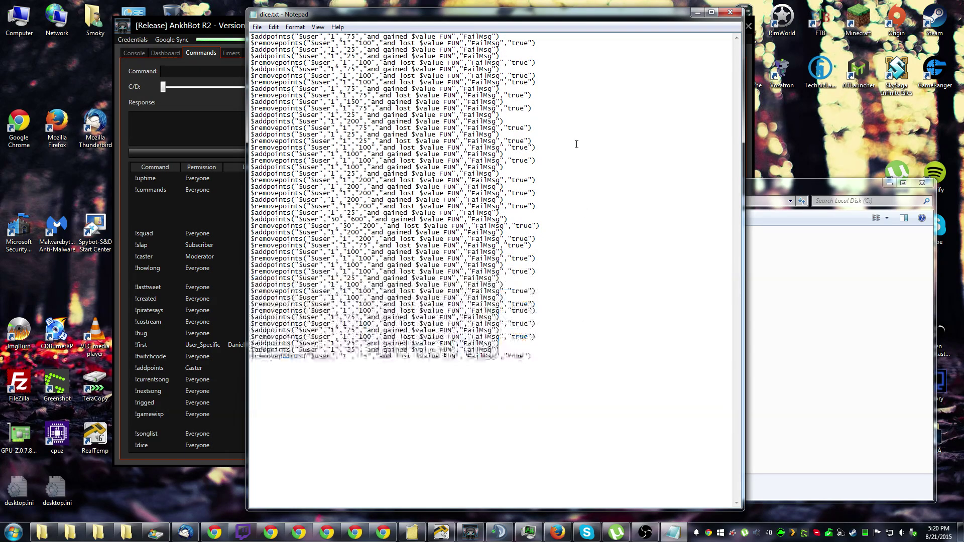
Switch to AnkhBot, load the !dice command for editing, and examine its name and the two parts of its response.
{"action": "left_click", "coordinate": [226, 152]}
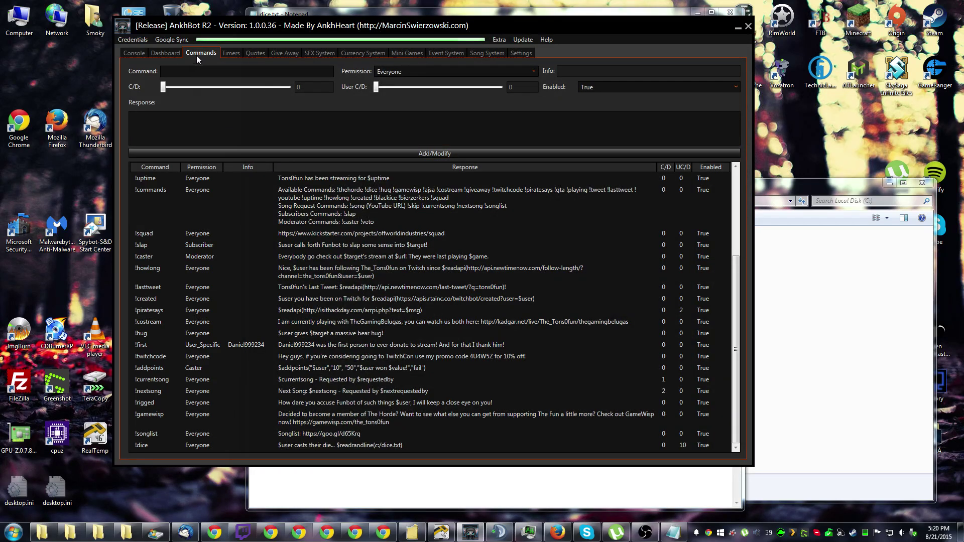
{"action": "right_click", "coordinate": [224, 442]}
{"action": "left_click", "coordinate": [245, 448]}
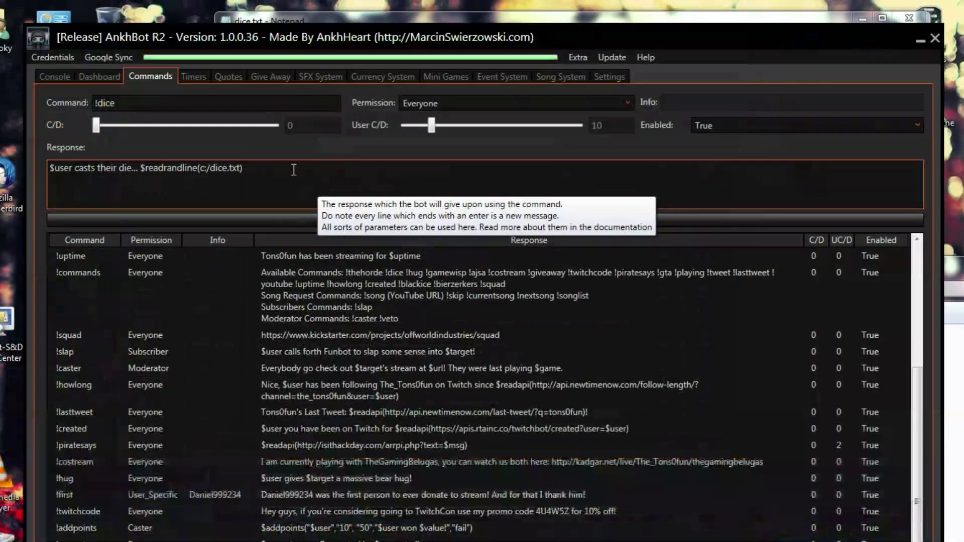
{"action": "double_click", "coordinate": [170, 71]}
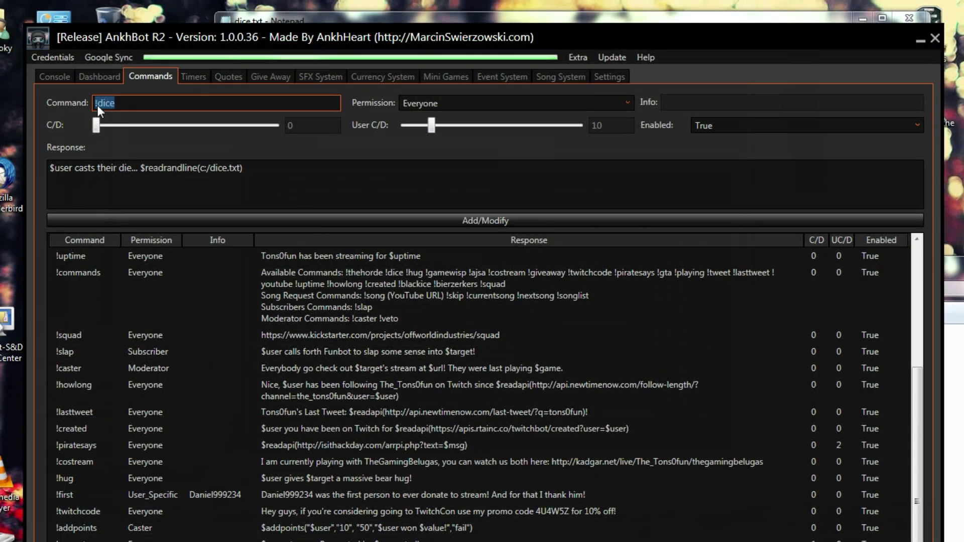
{"action": "left_click", "coordinate": [128, 103]}
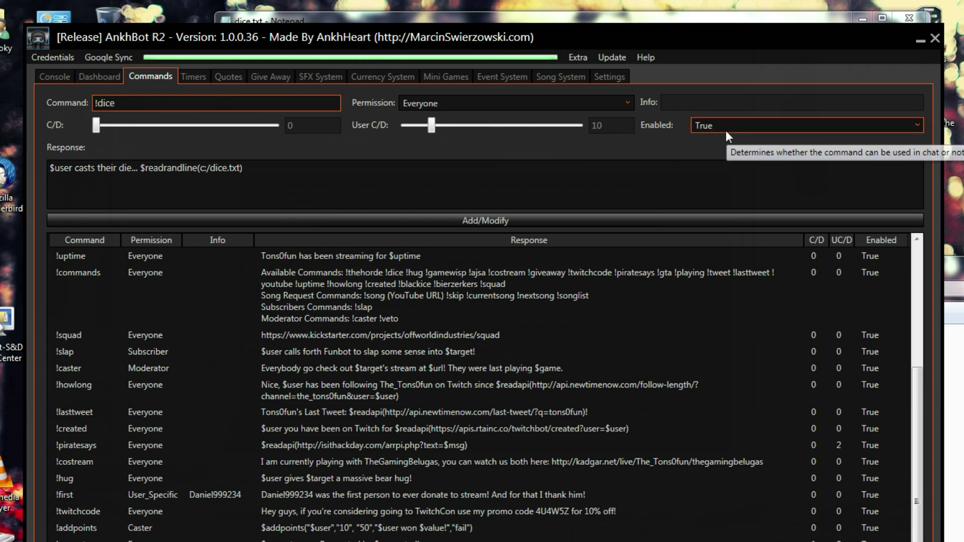
{"action": "left_click_drag", "start_coordinate": [137, 167], "coordinate": [58, 167]}
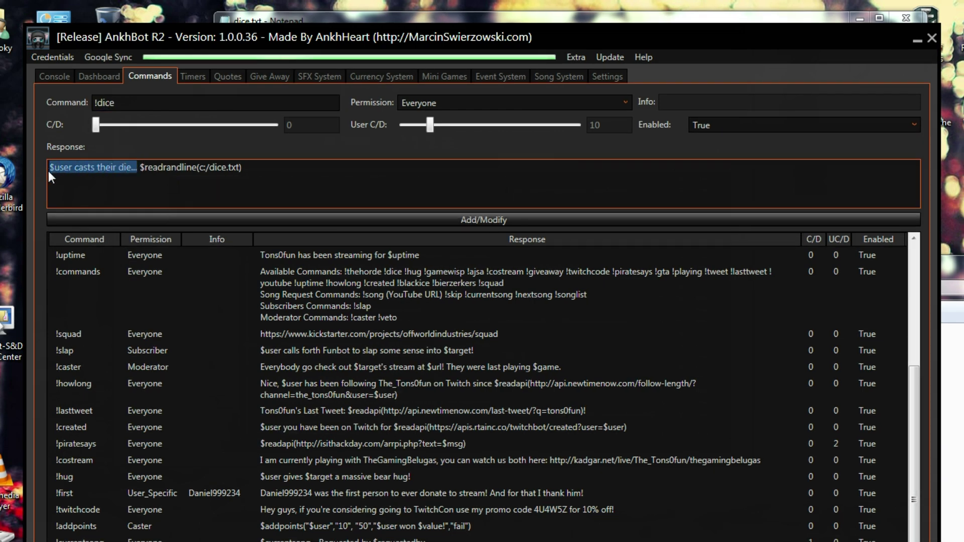
{"action": "left_click", "coordinate": [53, 169]}
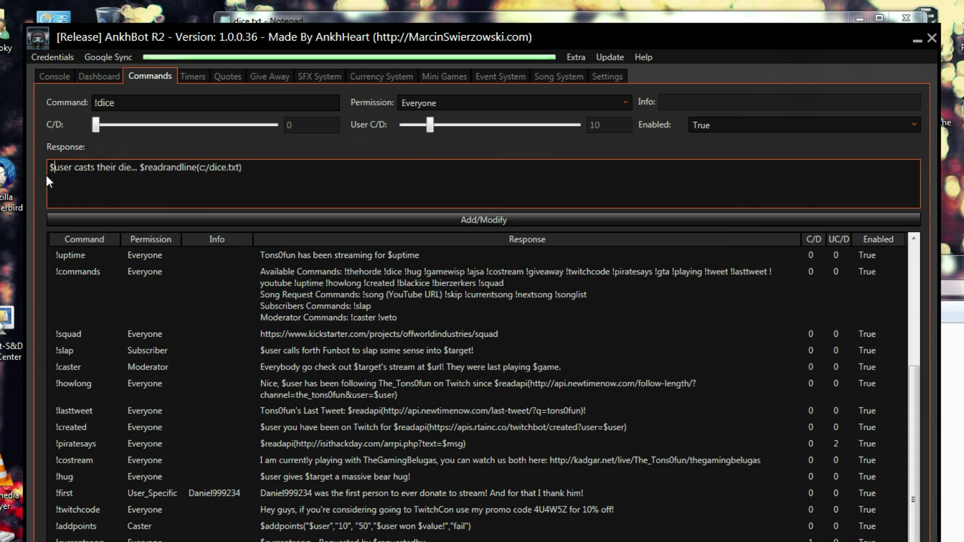
{"action": "left_click_drag", "start_coordinate": [140, 168], "coordinate": [270, 180]}
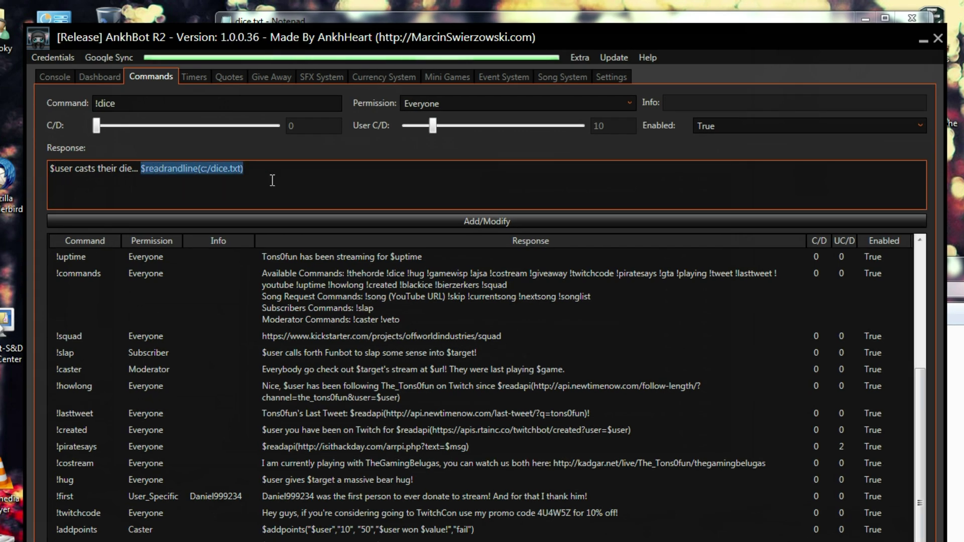
Return to dice.txt in Notepad and examine the $value placeholder and currency name in the first line.
{"action": "left_click", "coordinate": [596, 470]}
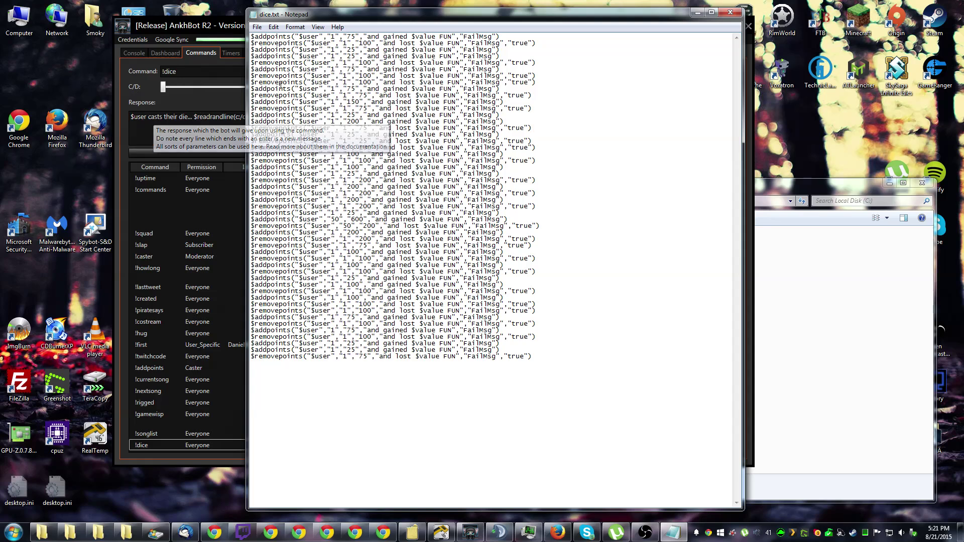
{"action": "left_click_drag", "start_coordinate": [412, 37], "coordinate": [435, 36]}
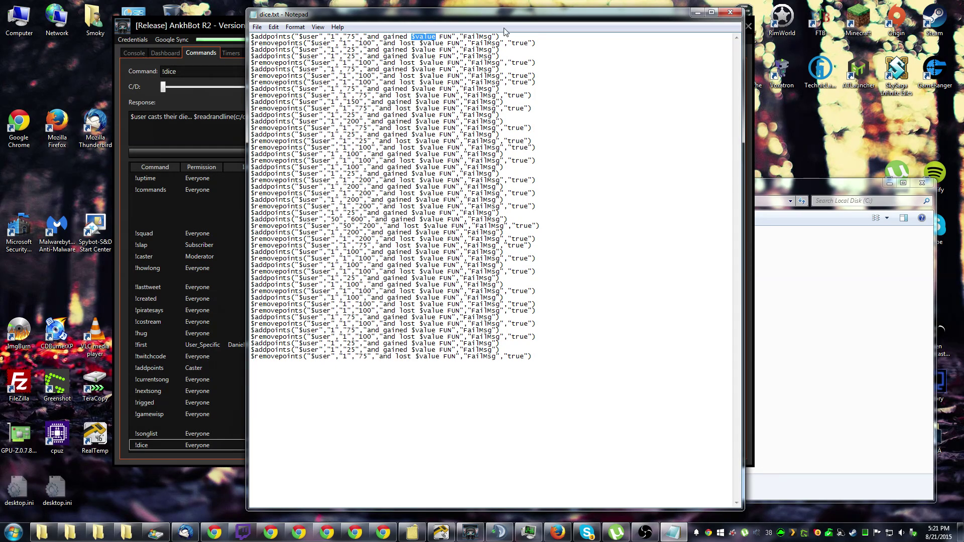
{"action": "double_click", "coordinate": [445, 36]}
{"action": "left_click", "coordinate": [507, 43]}
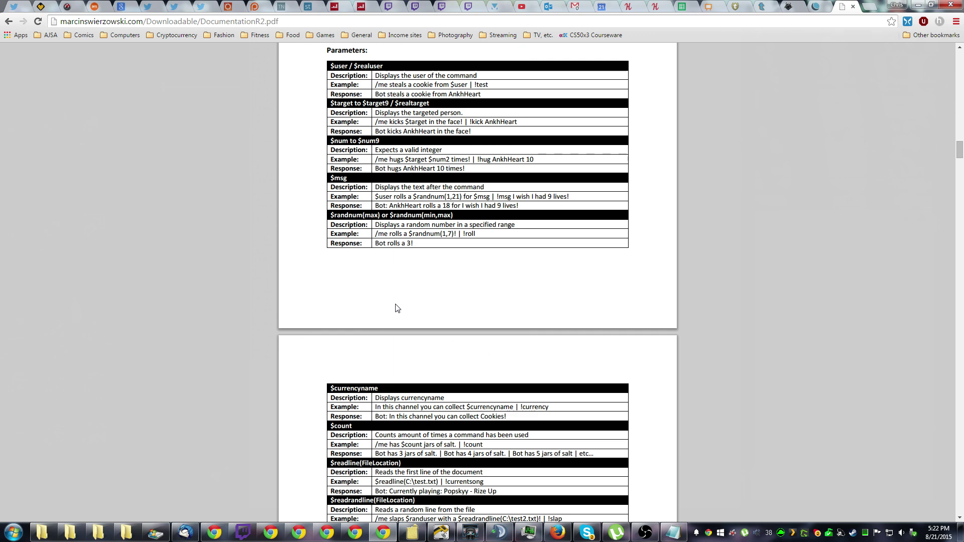
Examine the $currencyname and $points parameter entries in the bot's DocumentationR2.pdf in Chrome.
{"action": "left_click_drag", "start_coordinate": [385, 387], "coordinate": [320, 390]}
{"action": "left_click", "coordinate": [330, 389]}
{"action": "scroll", "coordinate": [330, 390], "scroll_direction": "down", "scroll_amount": 10}
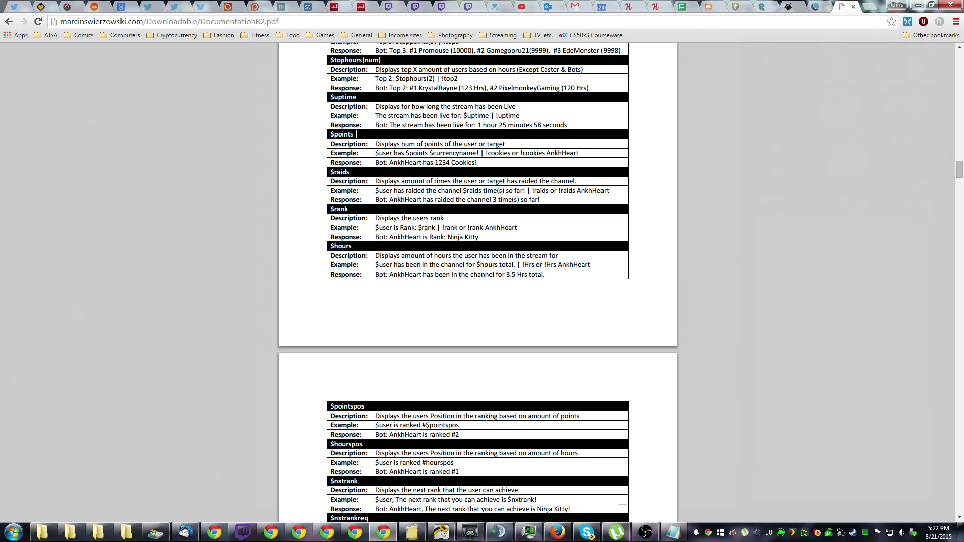
{"action": "left_click_drag", "start_coordinate": [356, 134], "coordinate": [326, 131]}
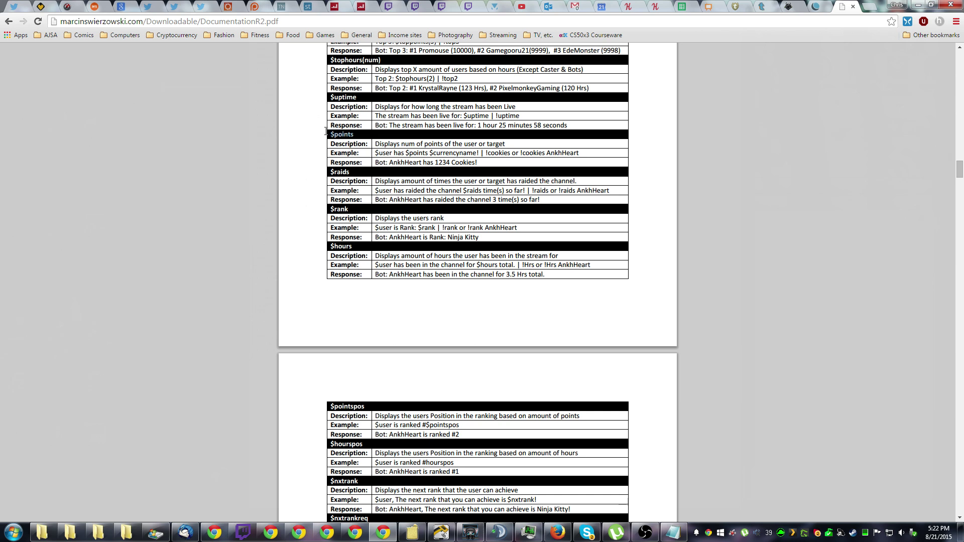
{"action": "left_click", "coordinate": [384, 136]}
{"action": "scroll", "coordinate": [384, 136], "scroll_direction": "down", "scroll_amount": 8}
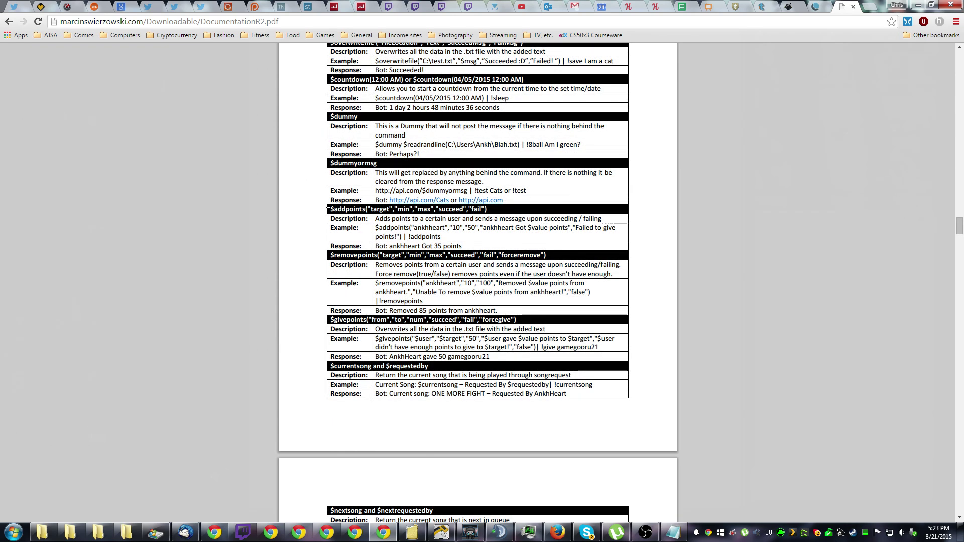
Examine the $addpoints syntax and the target, succeed, fail and forceremove arguments of $removepoints in the documentation.
{"action": "left_click_drag", "start_coordinate": [328, 211], "coordinate": [493, 216]}
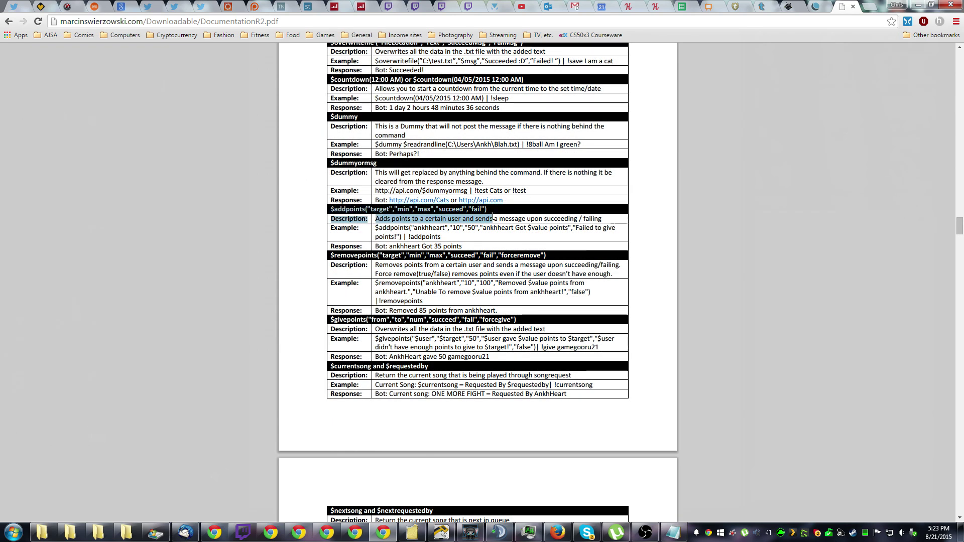
{"action": "left_click_drag", "start_coordinate": [329, 256], "coordinate": [372, 256]}
{"action": "left_click", "coordinate": [549, 251]}
{"action": "left_click", "coordinate": [380, 256]}
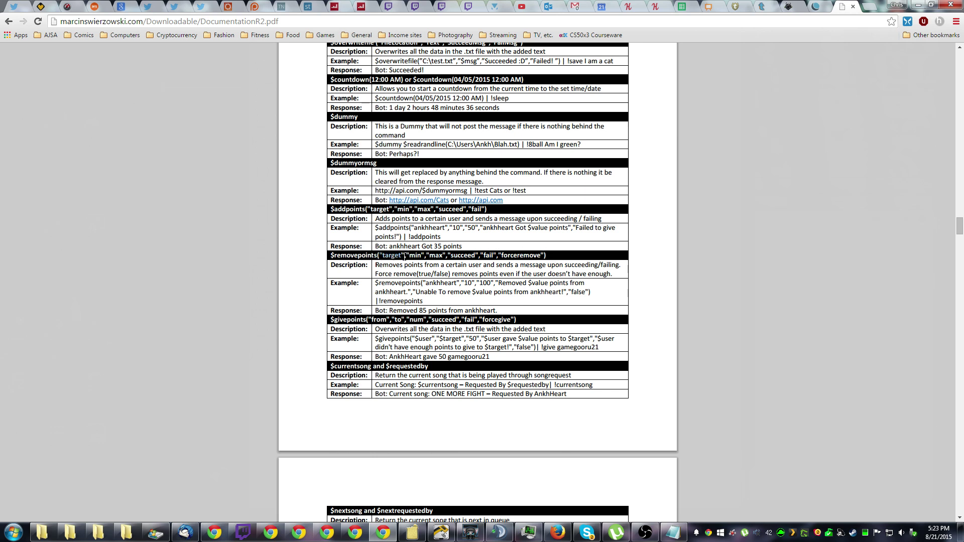
{"action": "left_click_drag", "start_coordinate": [448, 256], "coordinate": [479, 256]}
{"action": "left_click", "coordinate": [483, 254]}
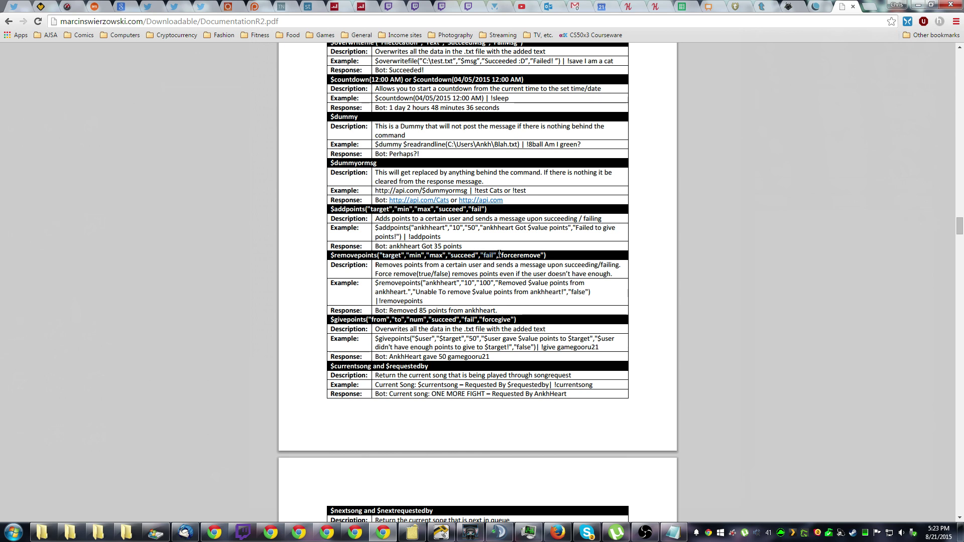
{"action": "left_click_drag", "start_coordinate": [501, 254], "coordinate": [544, 256]}
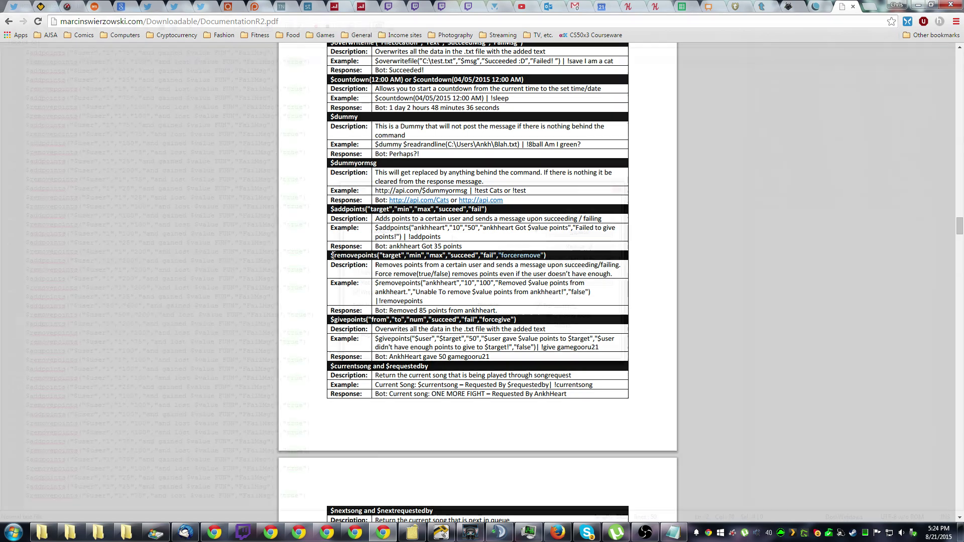
Switch to dice.txt in Notepad++ and replace every "true" with "false".
{"action": "key", "text": "alt+Tab"}
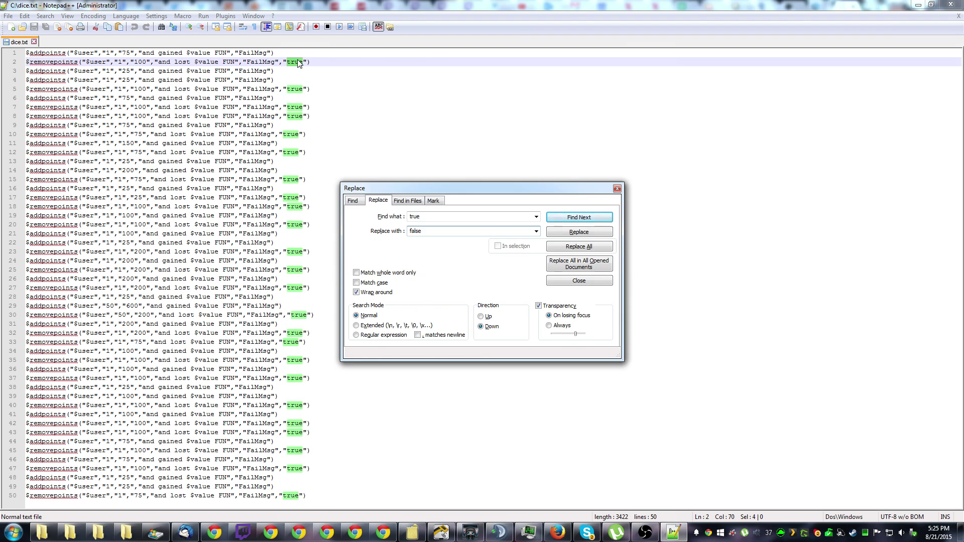
{"action": "left_click", "coordinate": [587, 248]}
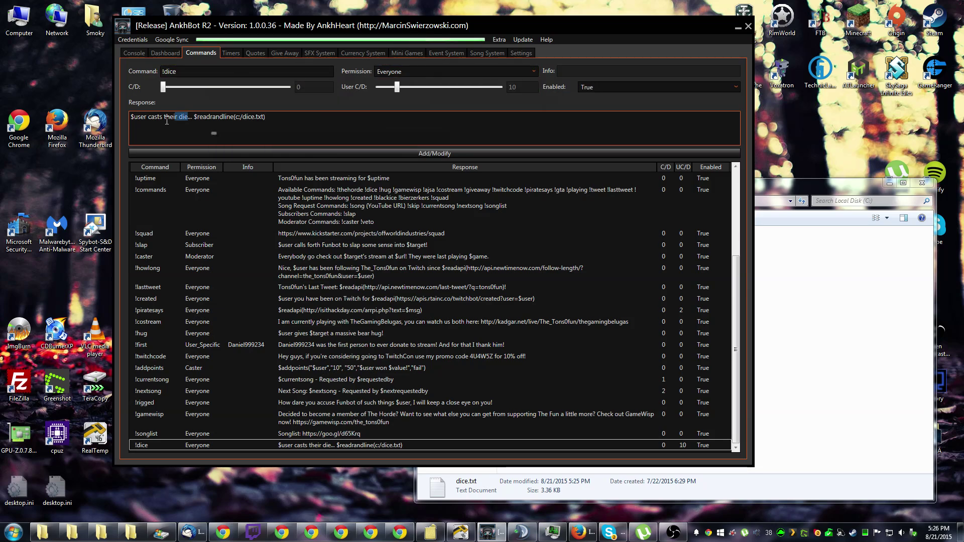
Review the !dice response in AnkhBot against the lines in dice.txt, closing the text file after reading it.
{"action": "left_click_drag", "start_coordinate": [188, 117], "coordinate": [98, 123]}
{"action": "left_click_drag", "start_coordinate": [193, 116], "coordinate": [283, 119]}
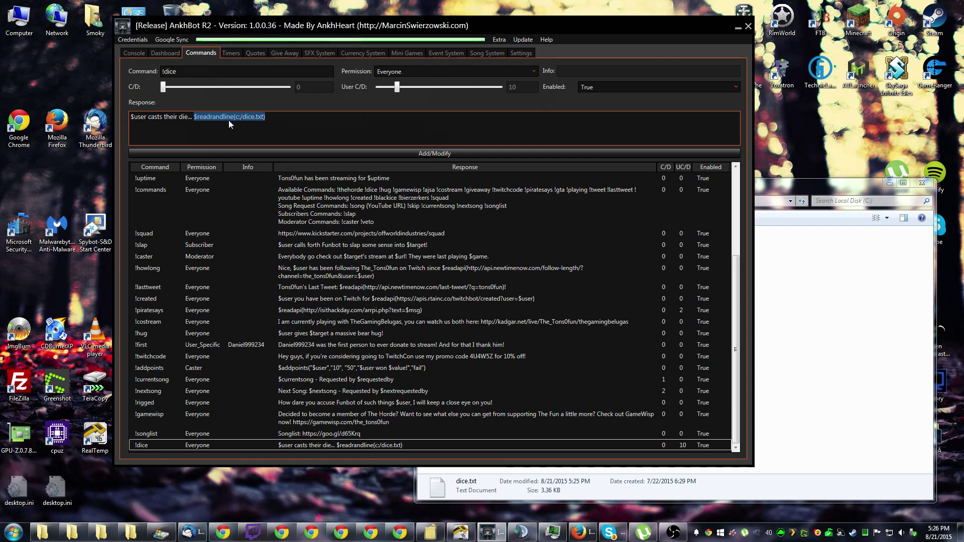
{"action": "left_click", "coordinate": [532, 474]}
{"action": "double_click", "coordinate": [525, 403]}
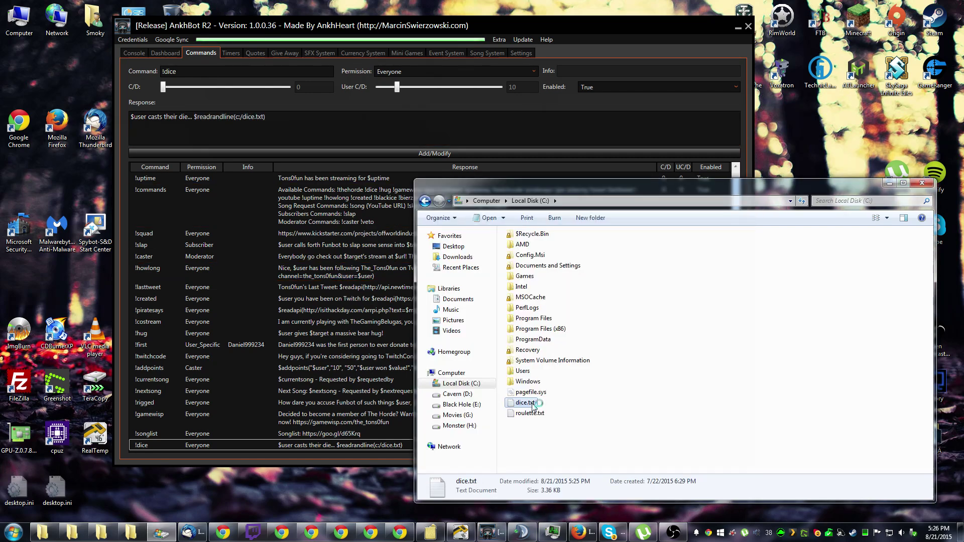
{"action": "left_click_drag", "start_coordinate": [571, 381], "coordinate": [221, 25]}
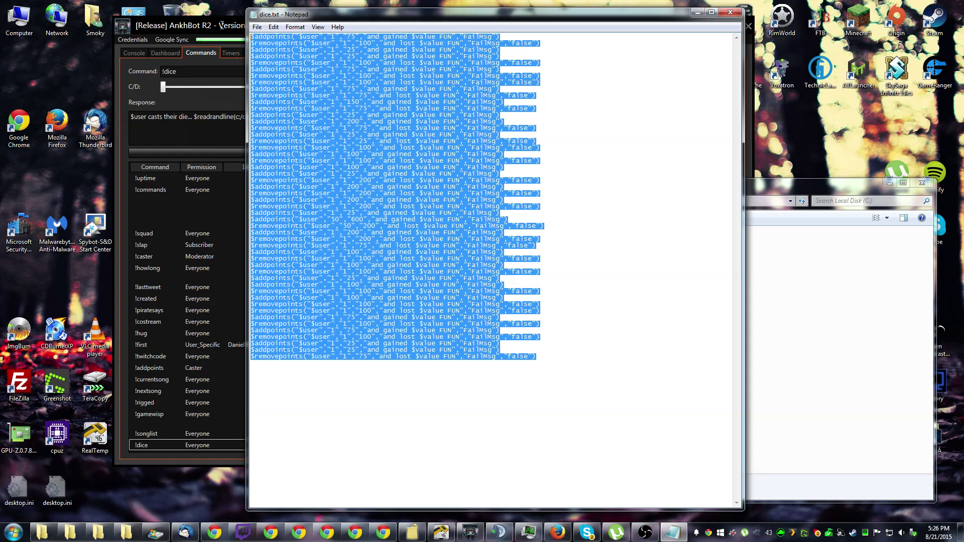
{"action": "left_click", "coordinate": [504, 137]}
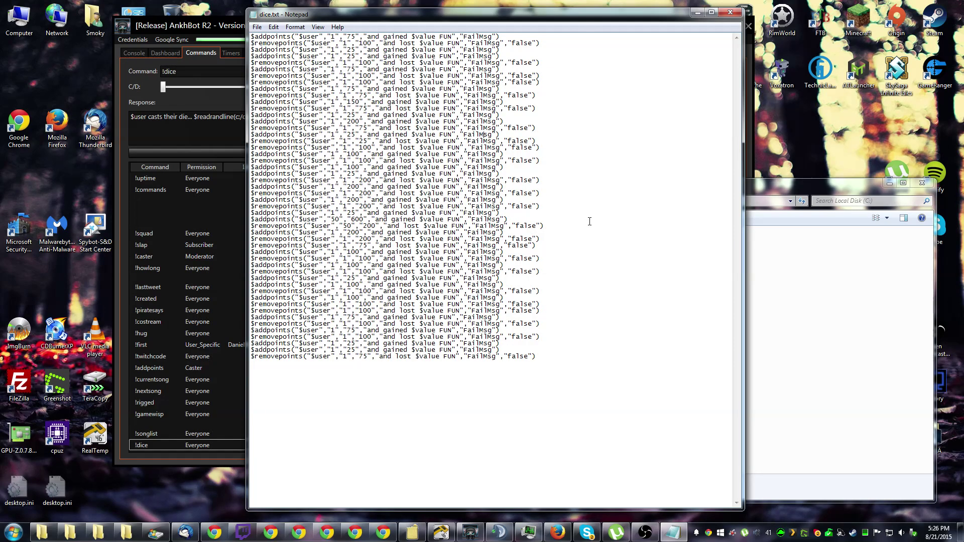
{"action": "left_click", "coordinate": [730, 12]}
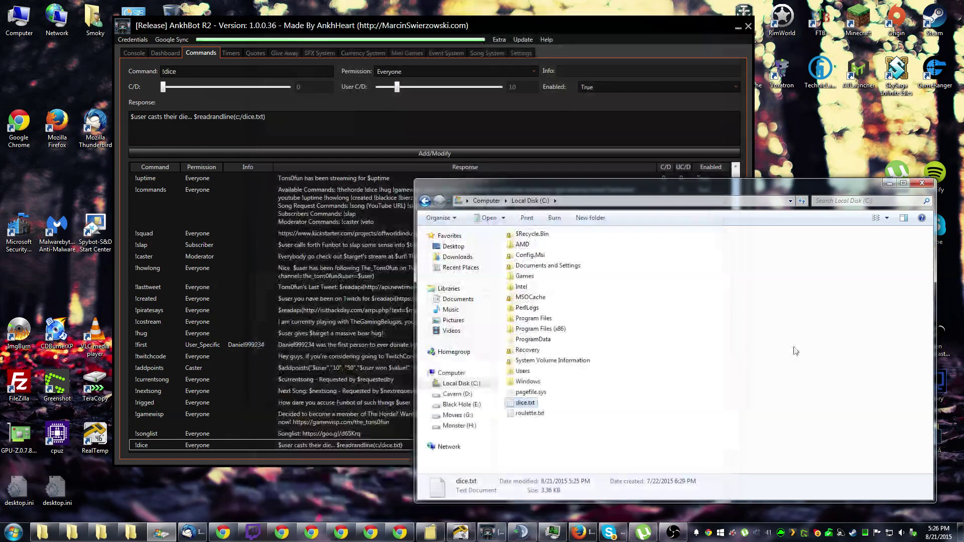